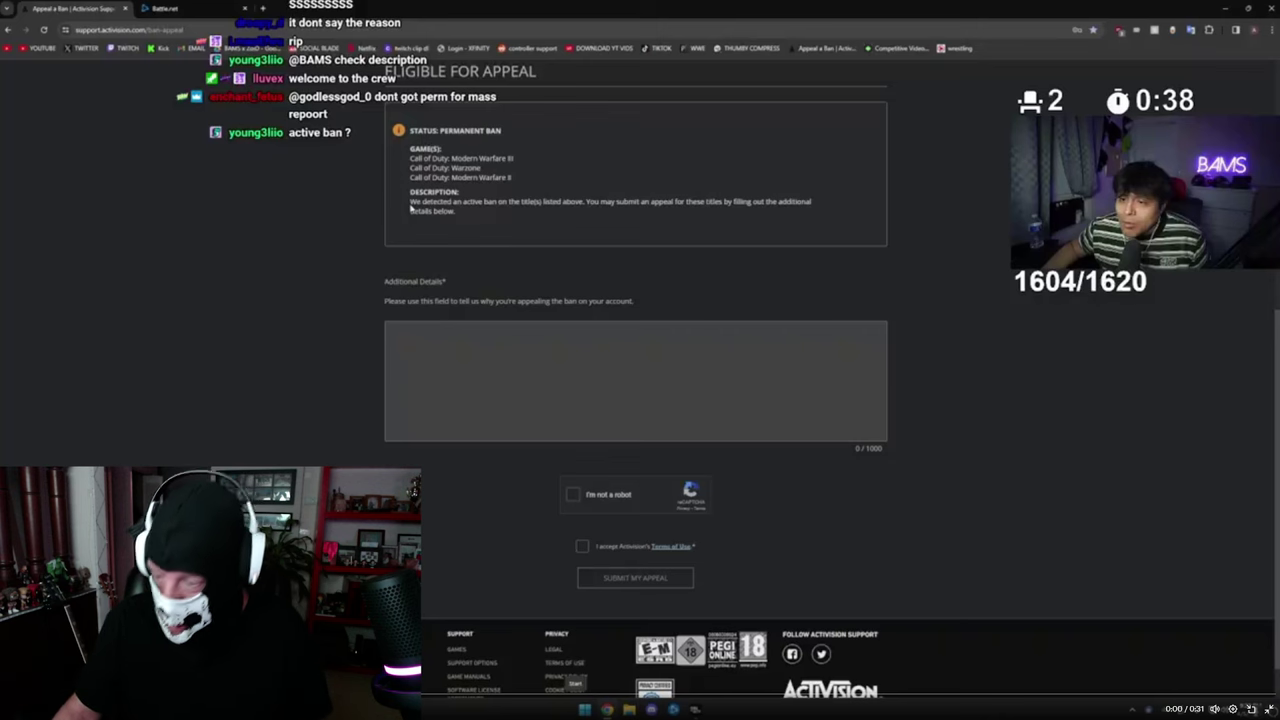
- Leave full-screen playback of the ban clip and bring up the BAMS YouTube Videos page
left_click(1268, 708)
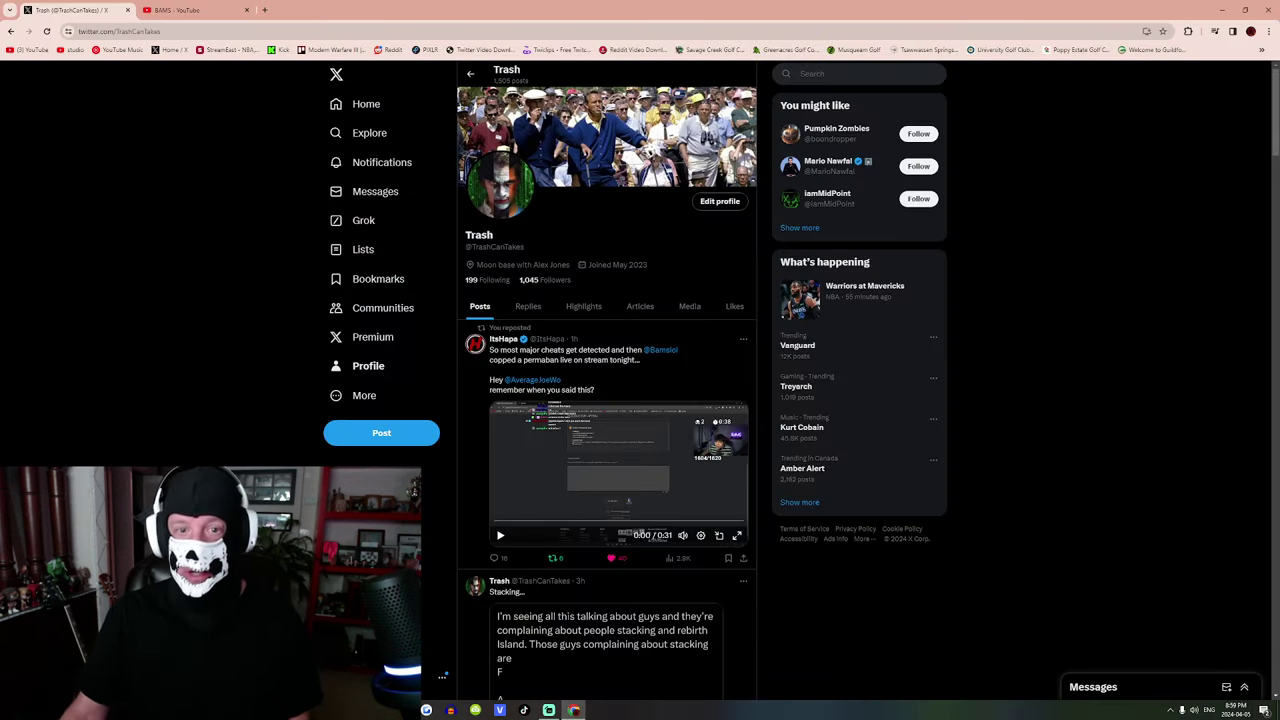
key("ctrl+Tab")
scroll(696, 477, "down", 1)
scroll(696, 477, "up", 1)
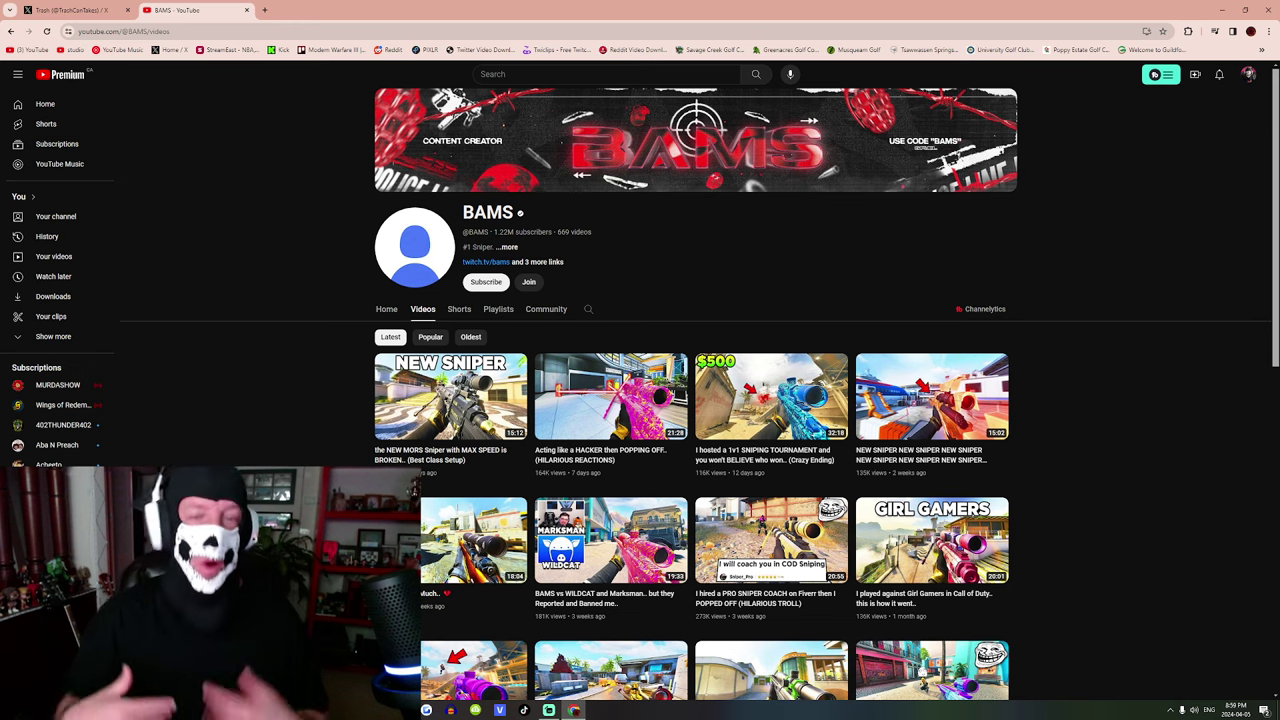
- Briefly replay the X post's ban clip full screen, glance at YouTube, then settle on the Trash profile
key("ctrl+1")
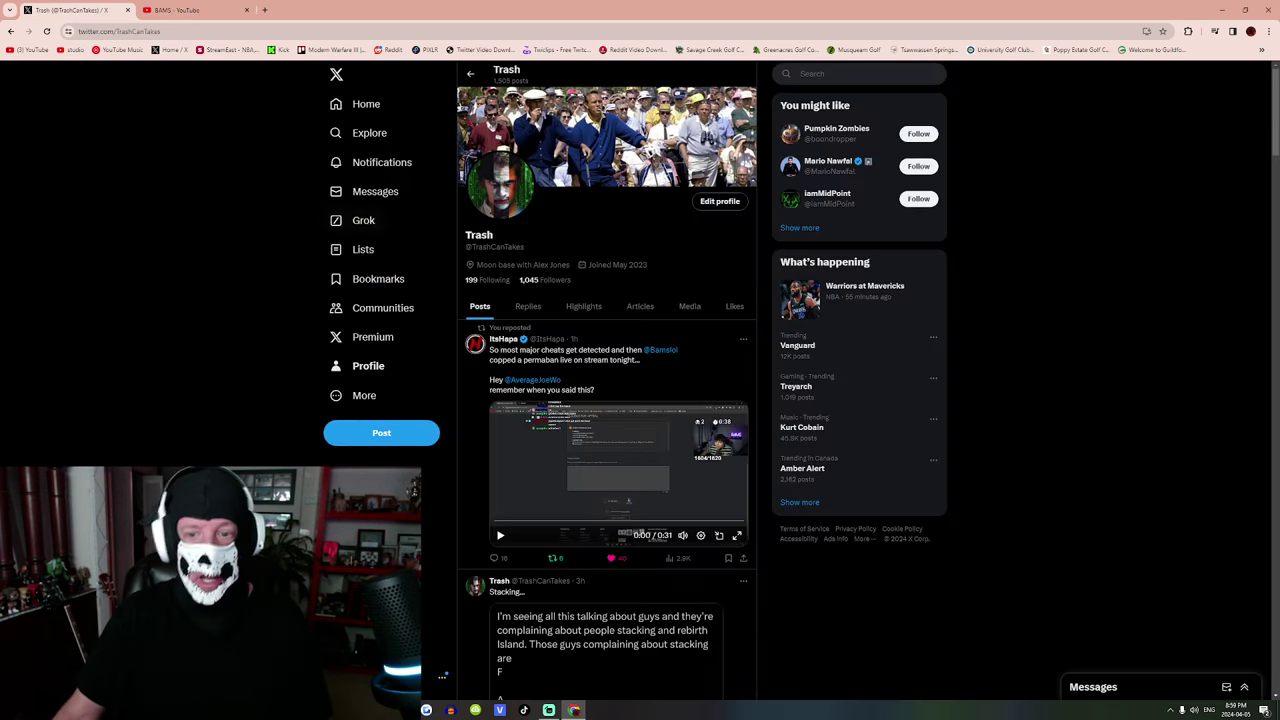
key("f")
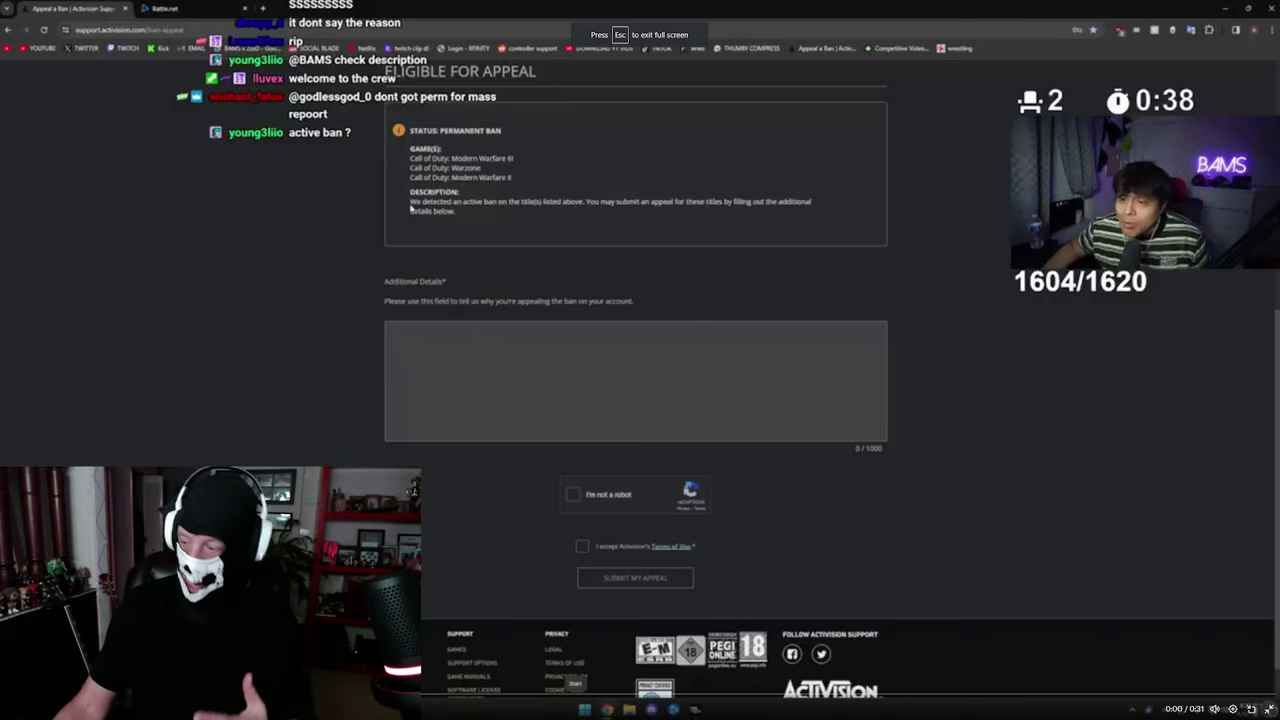
key("Escape")
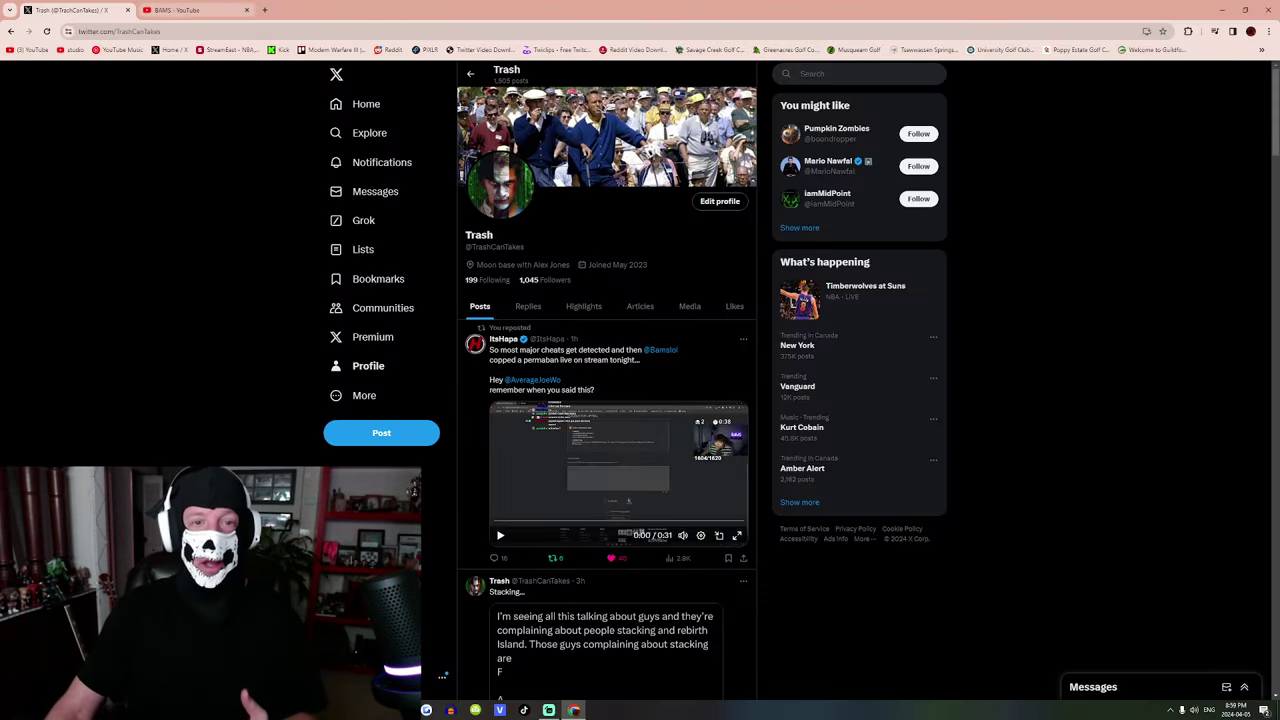
key("ctrl+2")
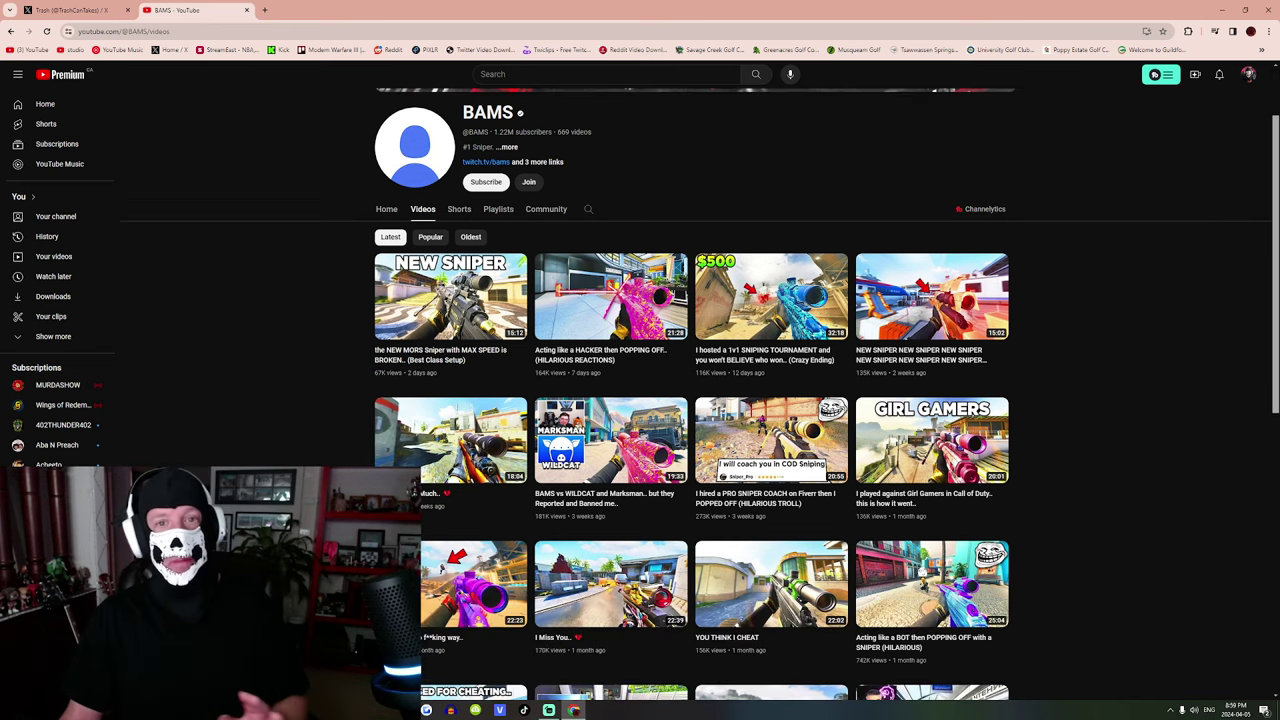
key("ctrl+1")
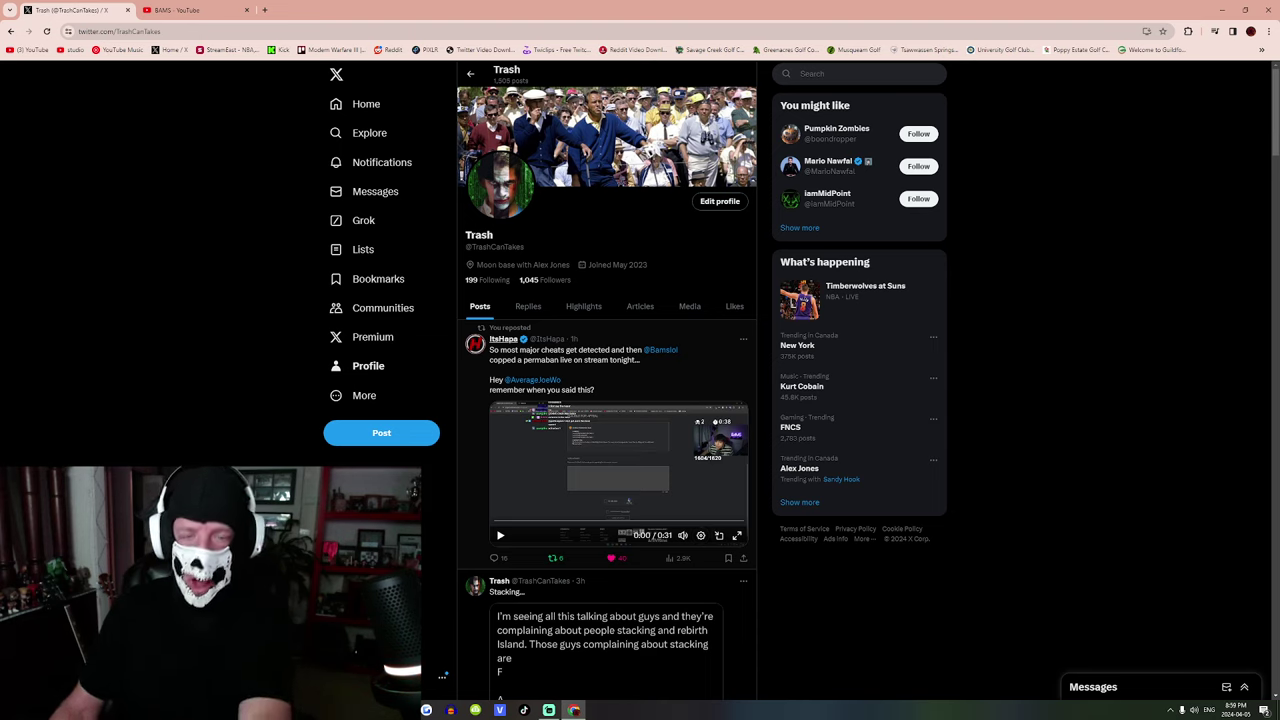
mouse_move(475, 343)
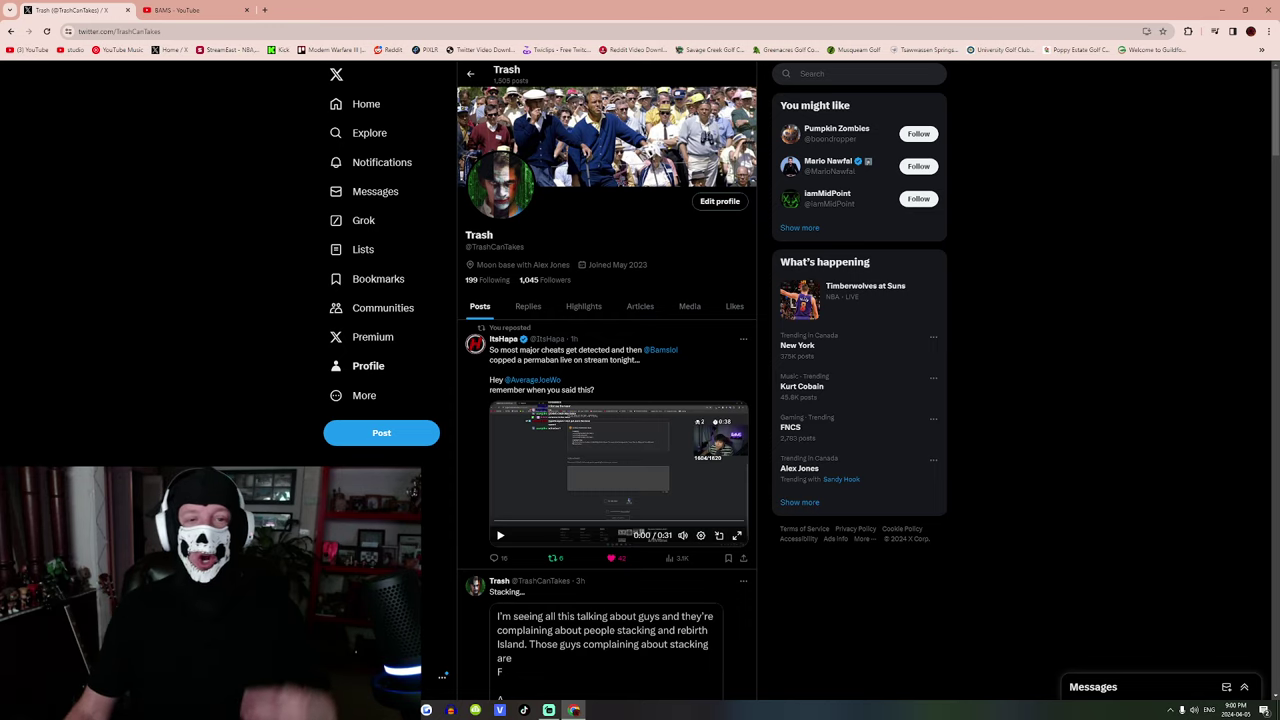
mouse_move(180, 10)
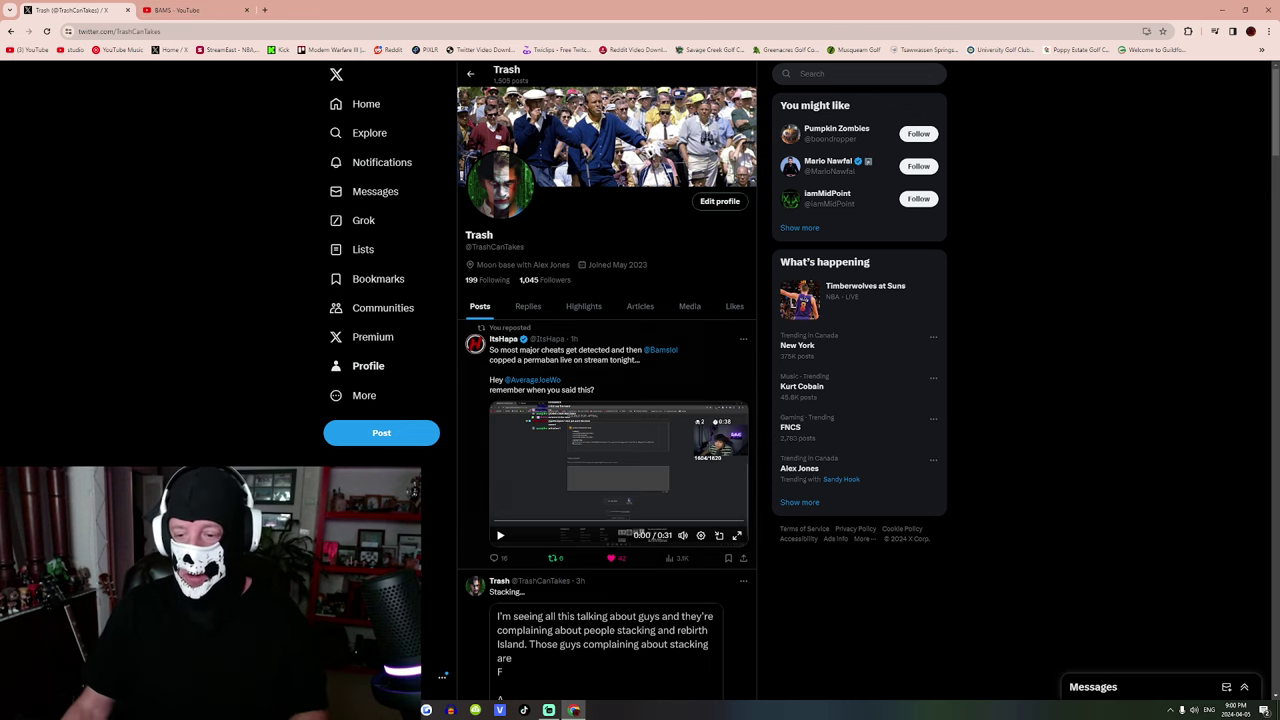
- Watch the embedded ban clip full screen for a while, then move over to the YouTube tab
left_click(737, 535)
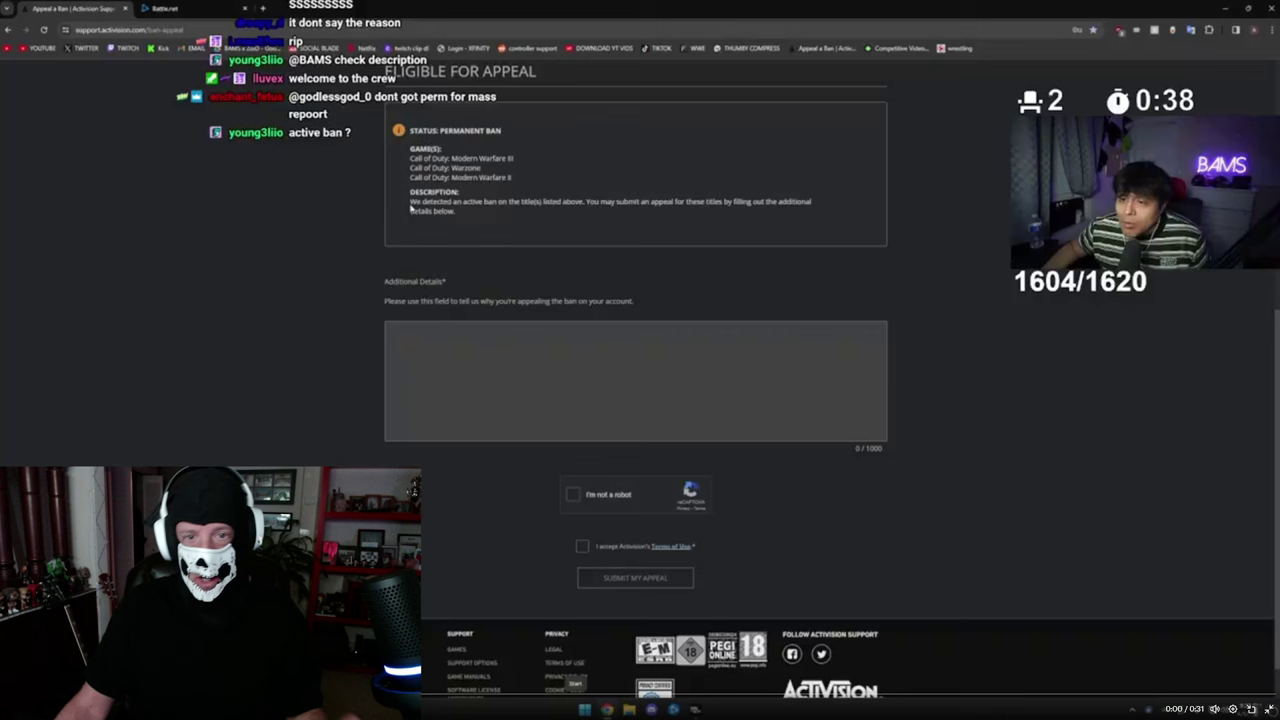
key("Escape")
key("ctrl+Tab")
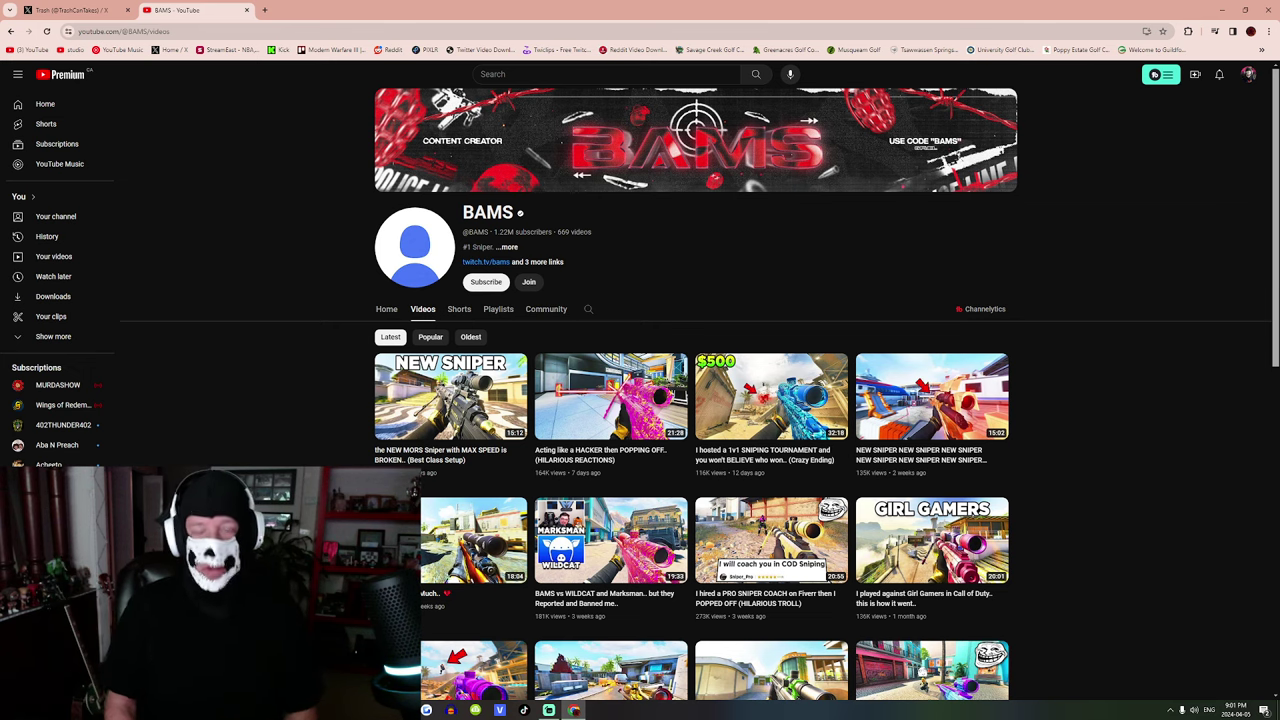
- Return to the Trash profile on X and replay the ban clip full screen from 0:00
key("ctrl+shift+Tab")
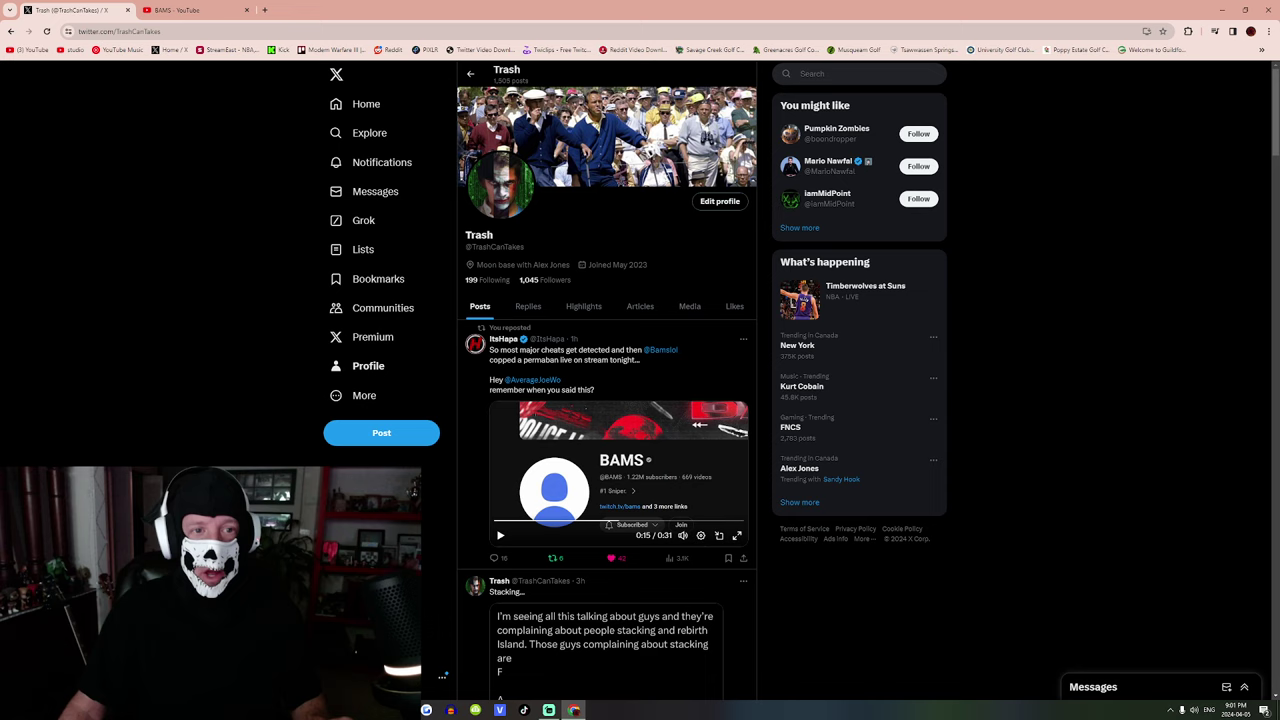
key("ctrl+Tab")
key("ctrl+shift+Tab")
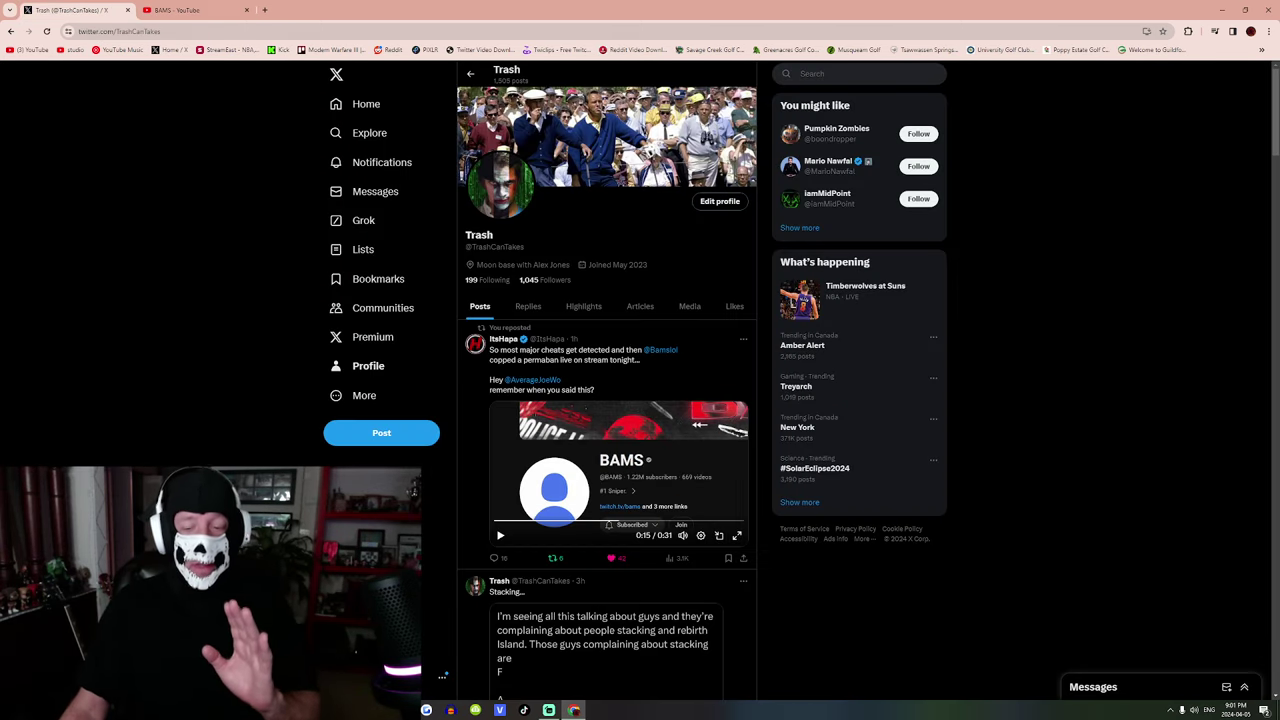
key("f")
key("Home")
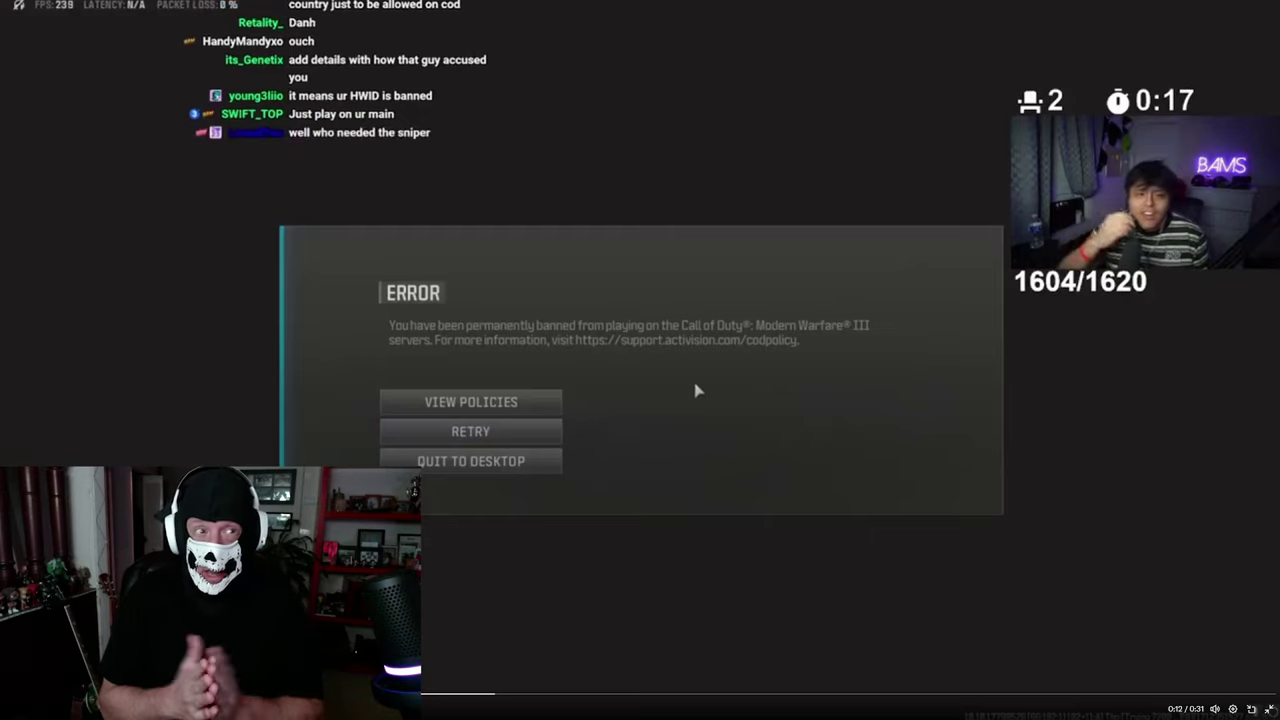
- Resume the paused ban clip full screen and let it play to 0:29 of 0:31
key("Escape")
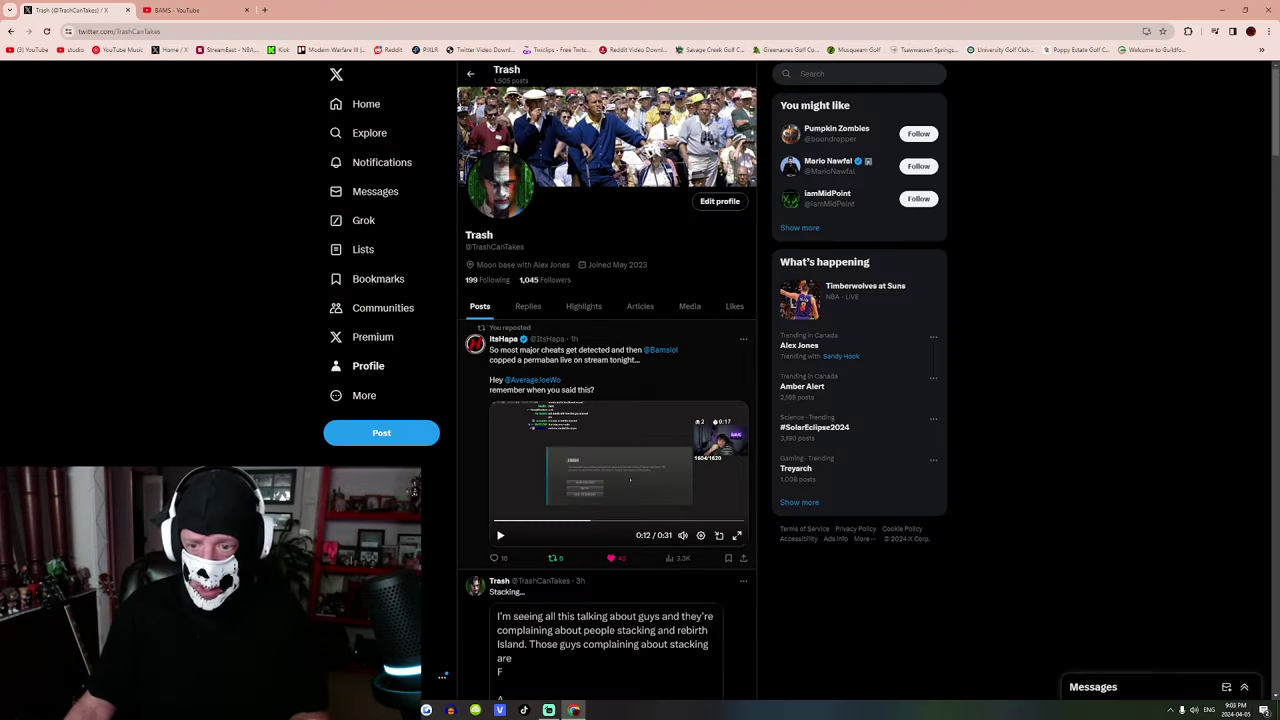
left_click(737, 535)
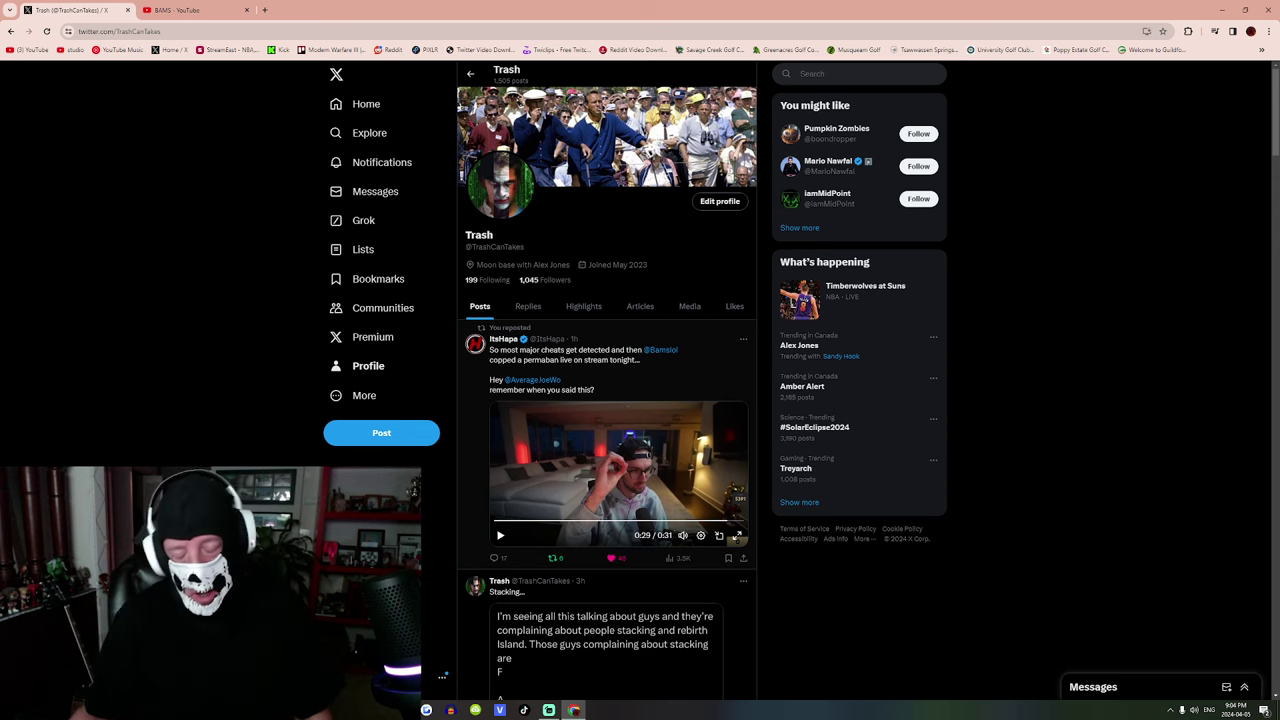
key("ctrl+Tab")
key("ctrl+Tab")
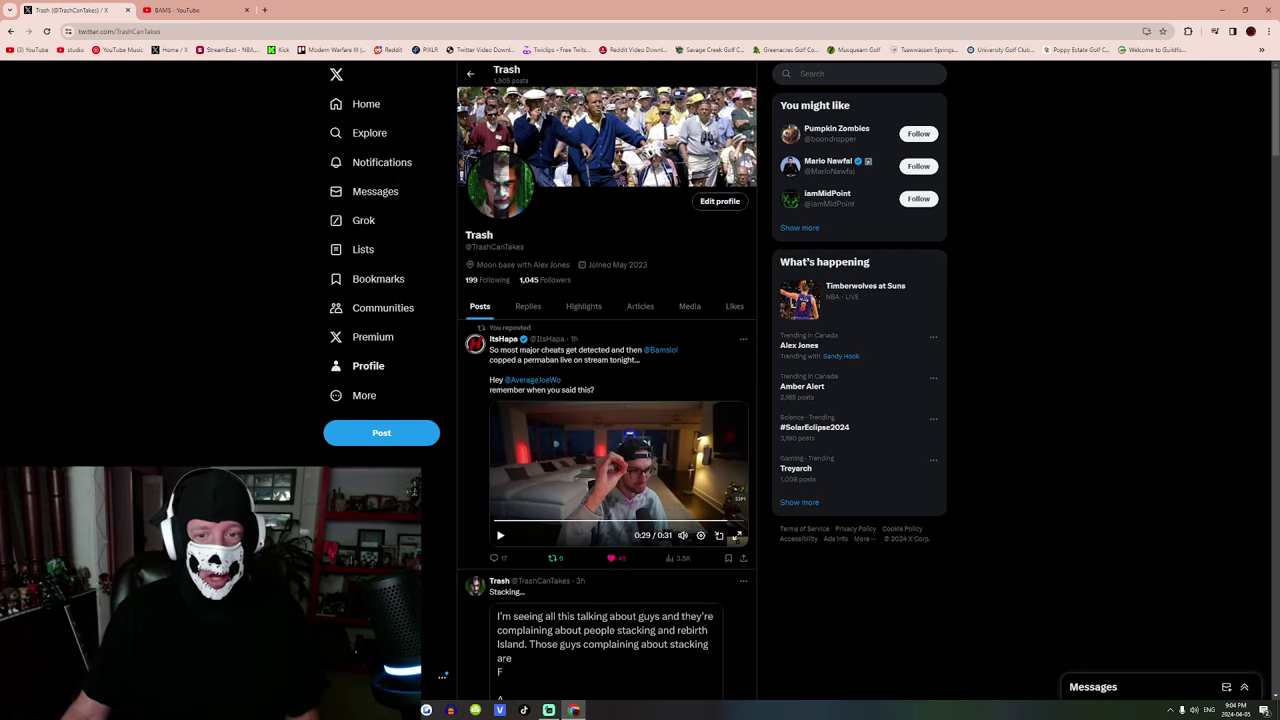